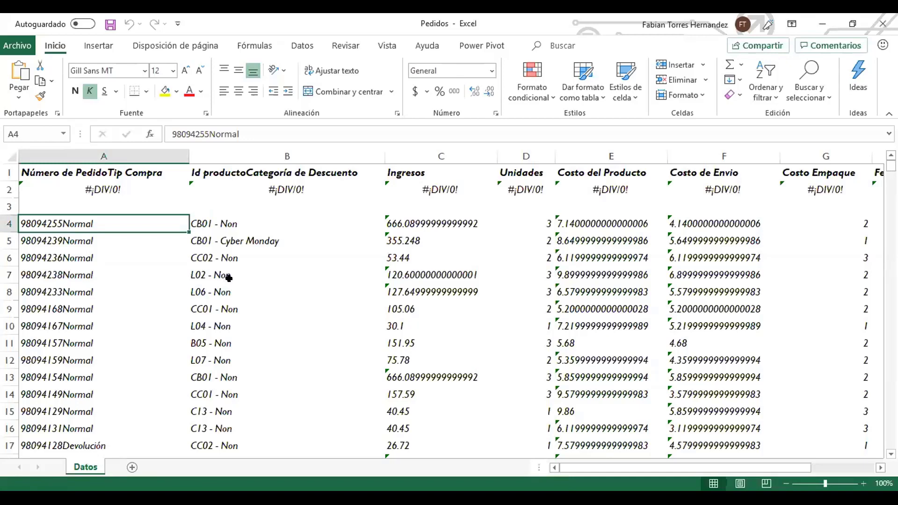
Check the text-stored Ingresos values and columns A–B in Pedidos, then show the Datos tab.
click(493, 307)
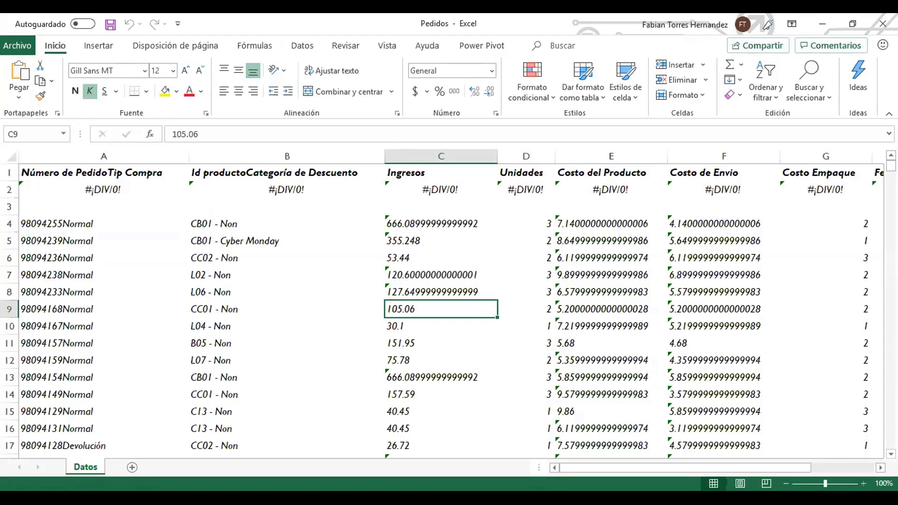
click(113, 158)
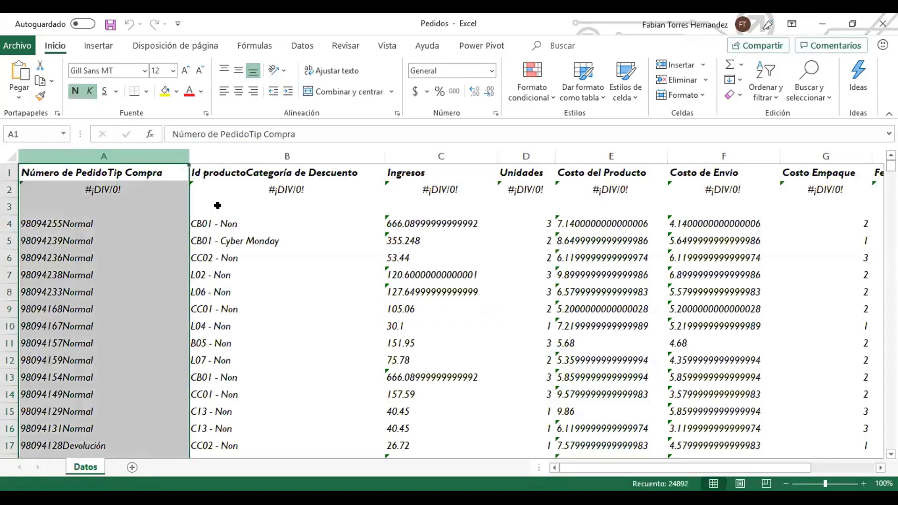
click(227, 258)
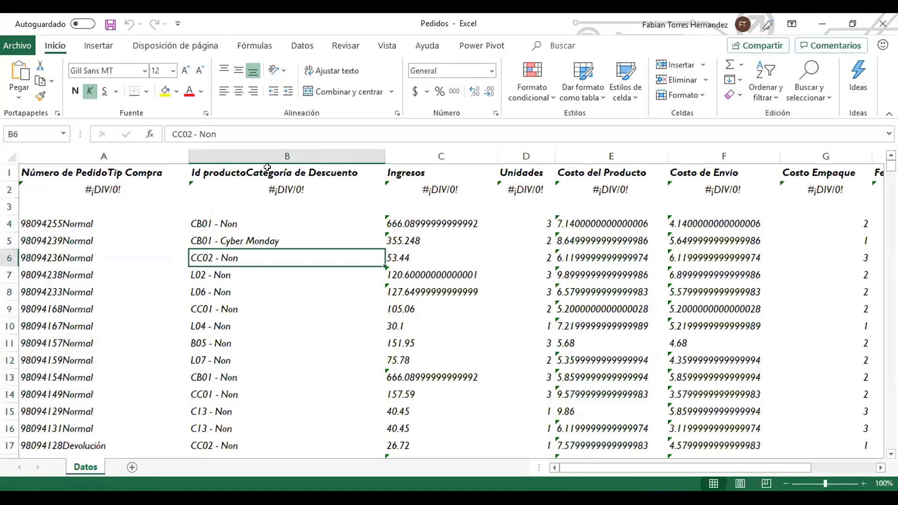
click(272, 152)
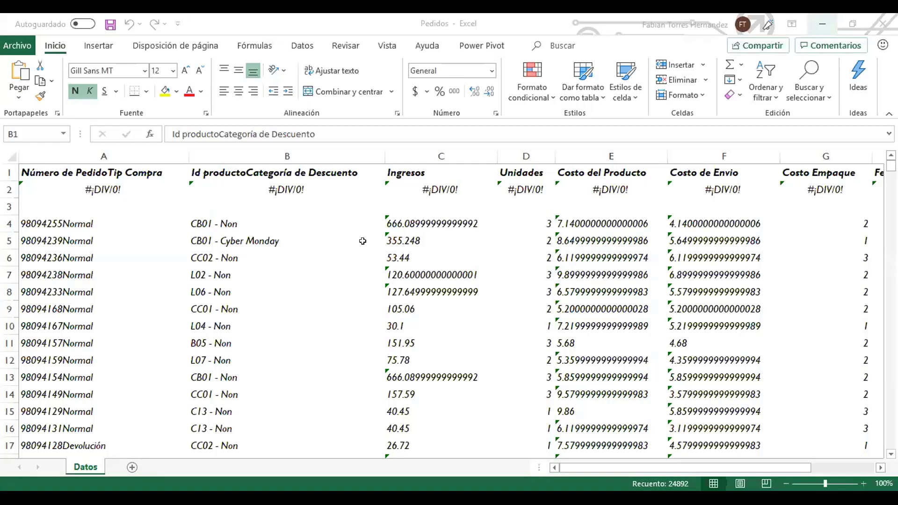
click(399, 236)
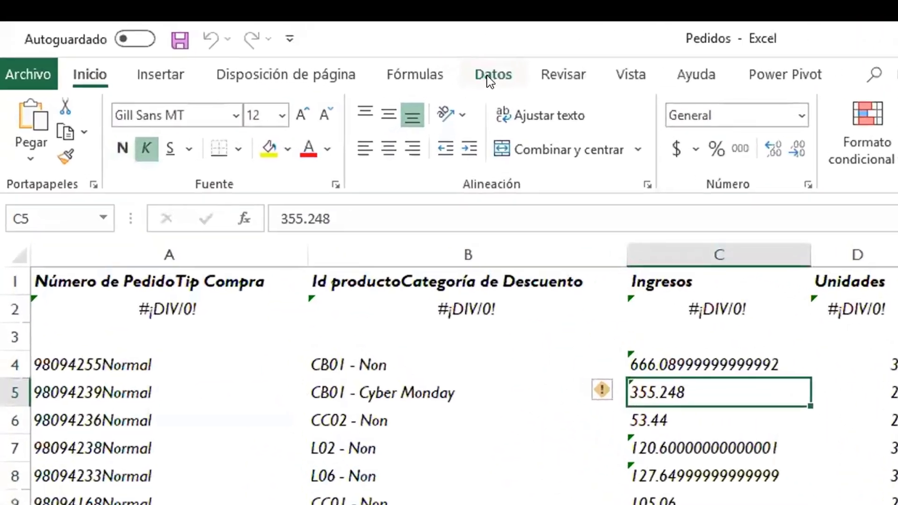
click(520, 76)
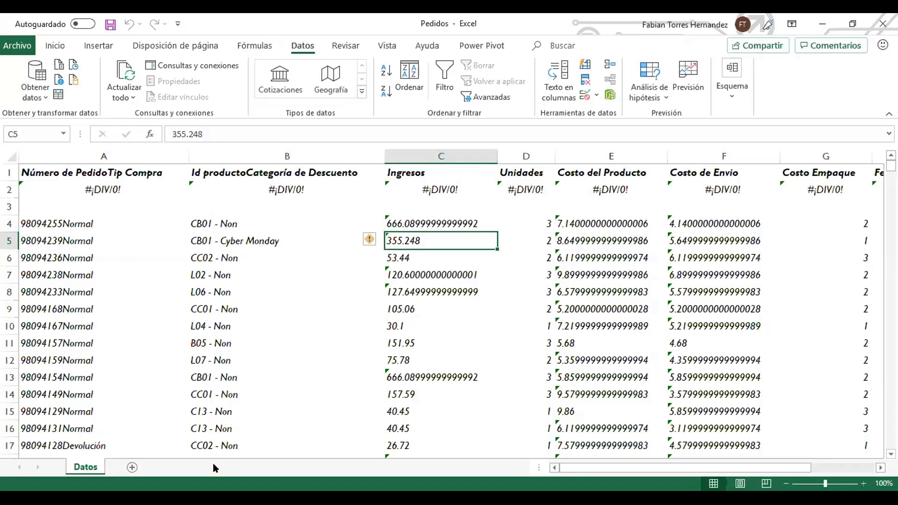
Switch to Power BI Desktop and view its Vista and Modelado commands for the empty report.
key(alt+Tab)
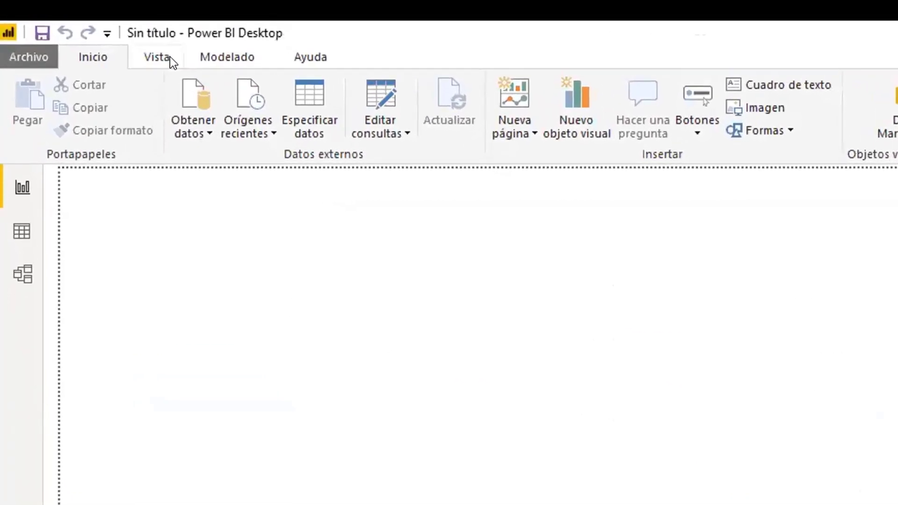
click(169, 58)
click(217, 57)
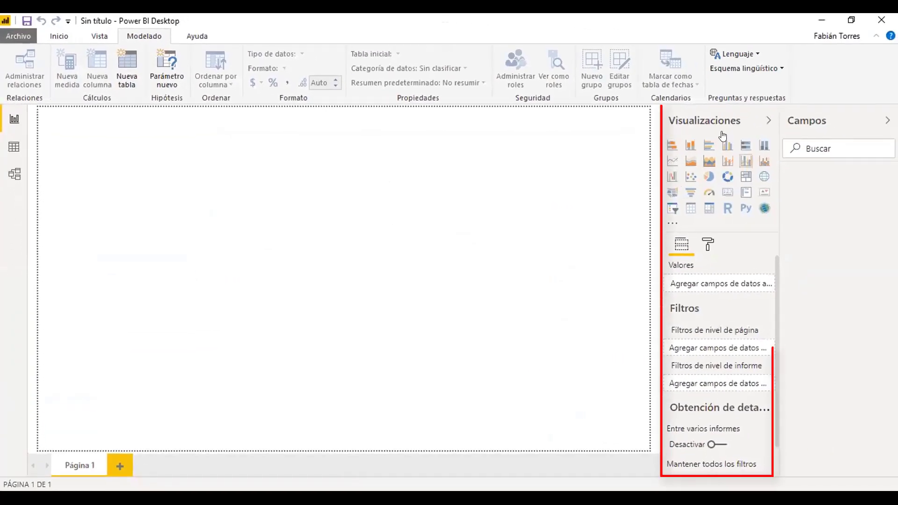
Scroll through the Visualizaciones pane and return to the Inicio commands.
scroll(716, 300, down, 2)
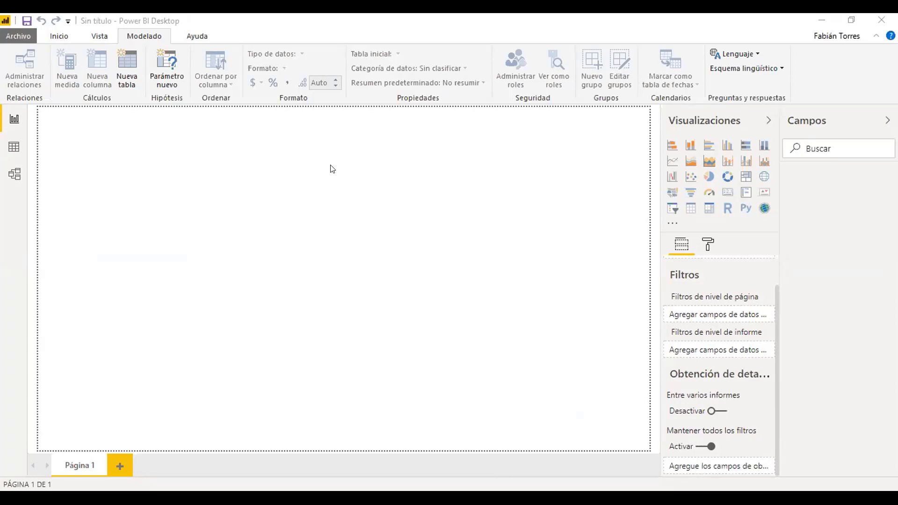
click(77, 35)
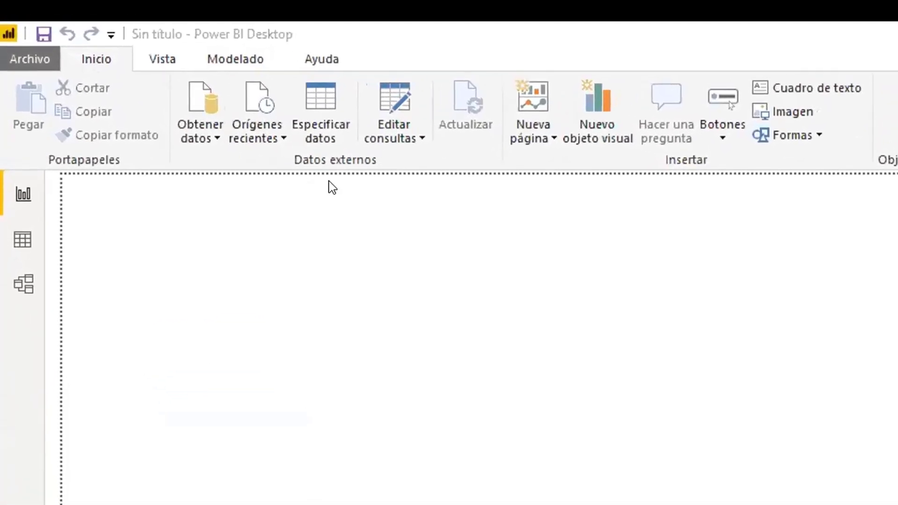
Bring up the full Obtener datos connector catalogue via the Más... option.
click(197, 133)
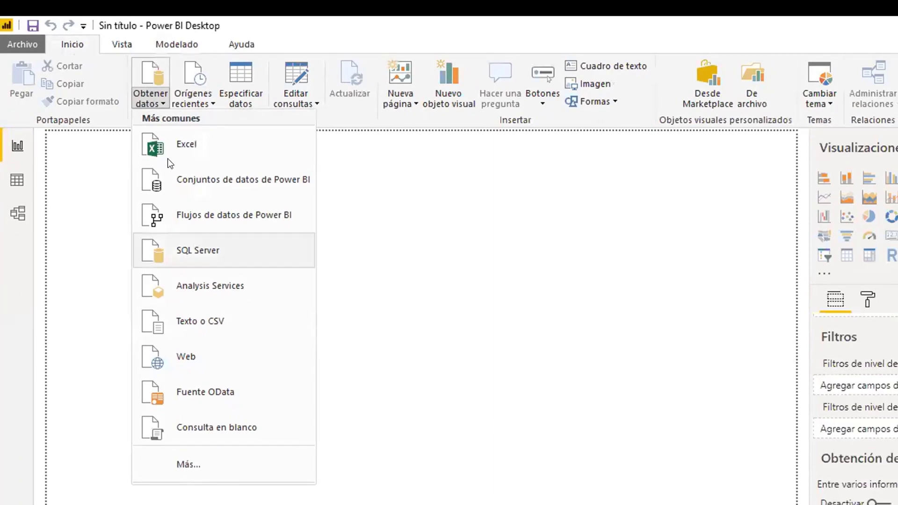
click(200, 463)
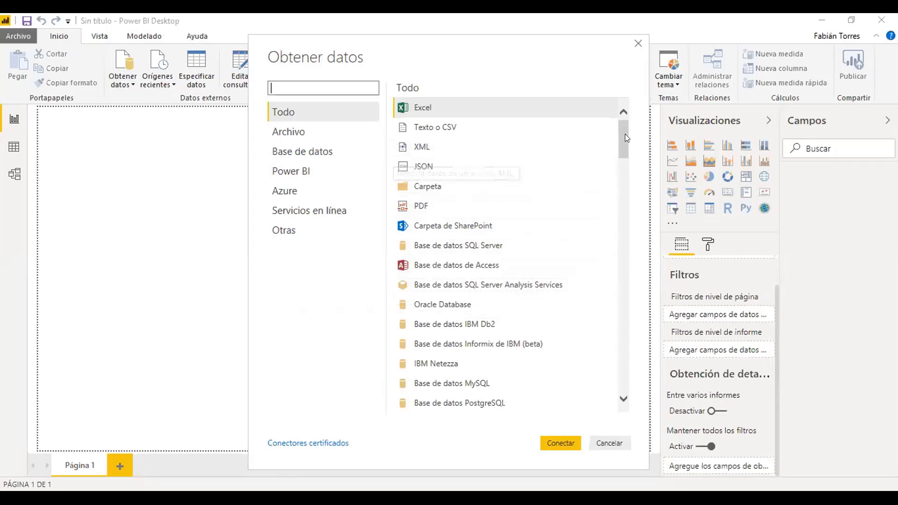
Choose Excel from the Obtener datos connector list and browse for the workbook.
mouse_move(626, 134)
mouse_down()
mouse_move(625, 282)
mouse_move(617, 247)
mouse_up()
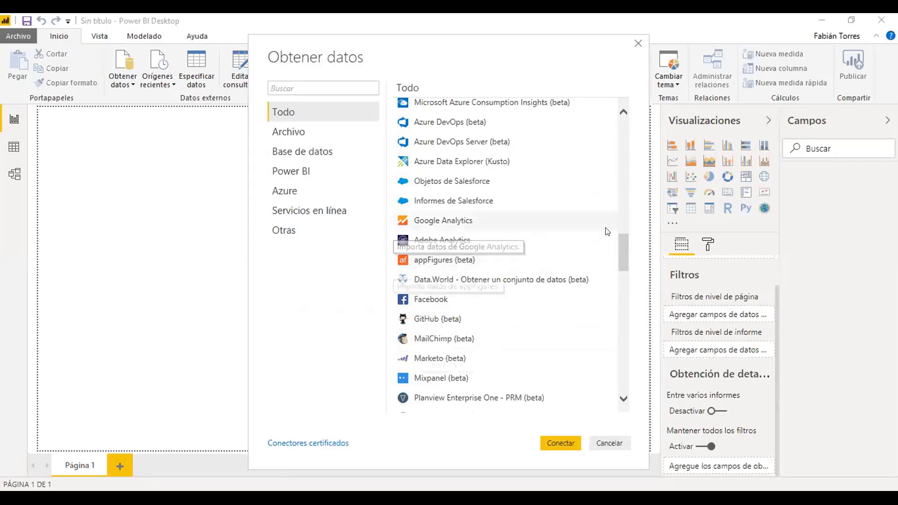
scroll(617, 243, down, 5)
scroll(617, 243, down, 2)
scroll(615, 188, up, 10)
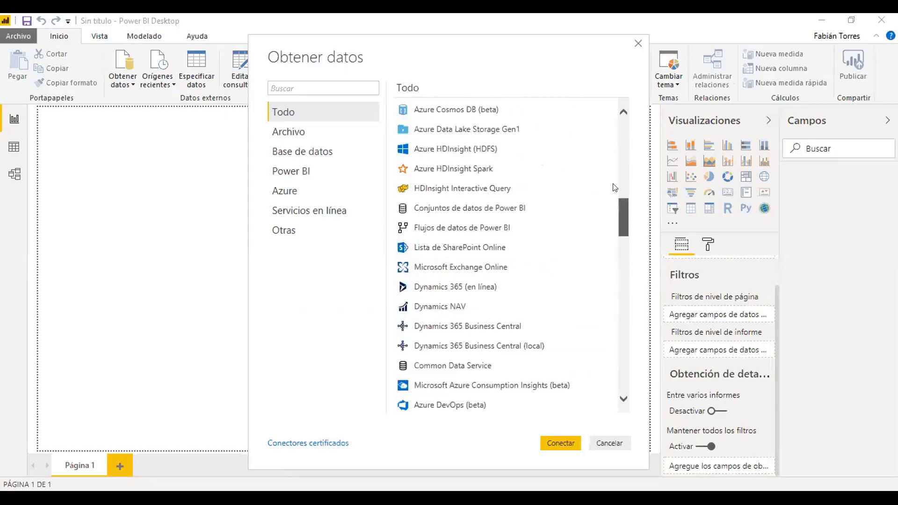
scroll(614, 188, up, 10)
scroll(611, 140, up, 3)
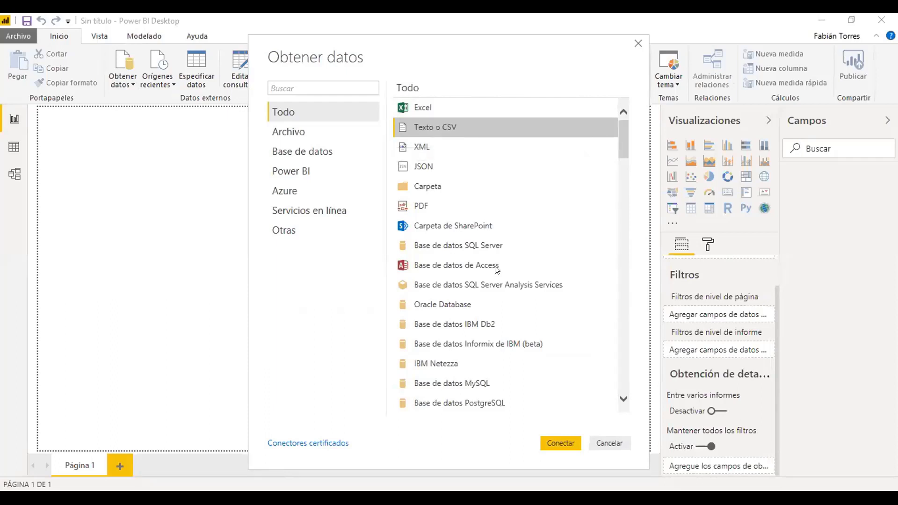
click(500, 107)
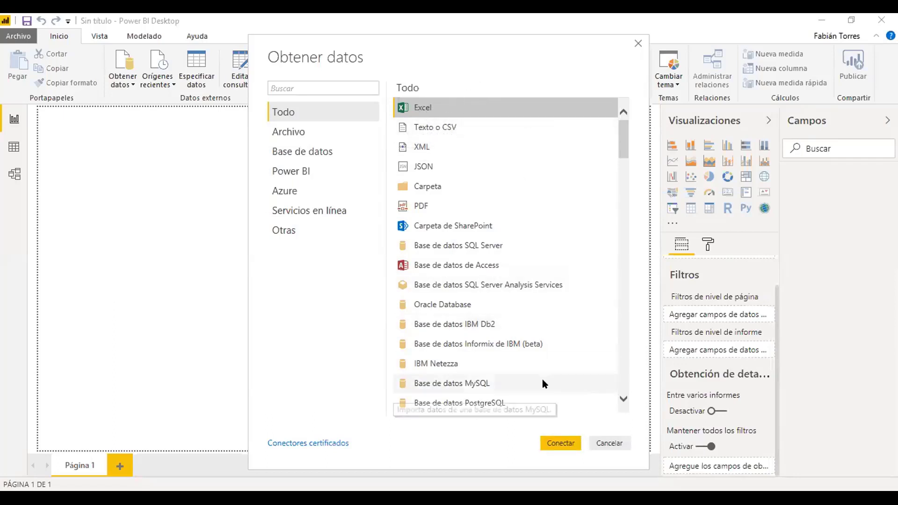
click(560, 442)
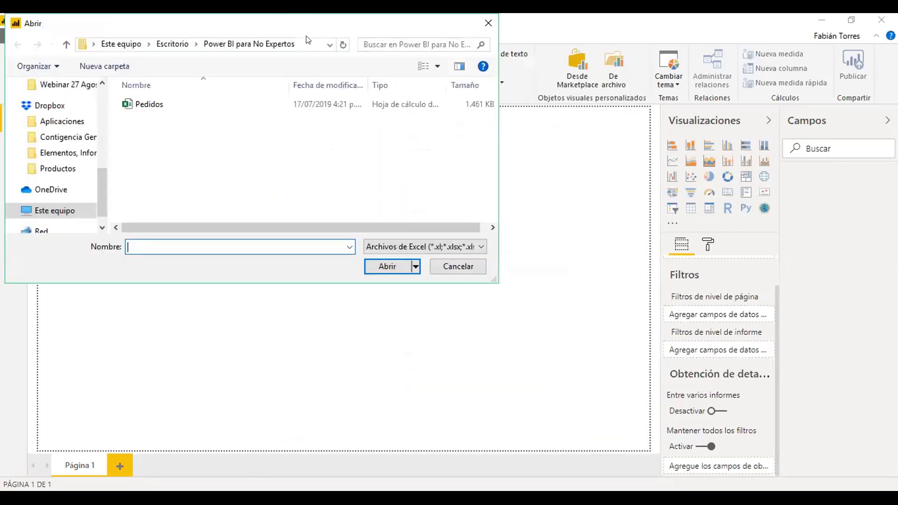
Centre the Abrir dialog and select the Pedidos workbook as the file to open.
drag(307, 26, 418, 150)
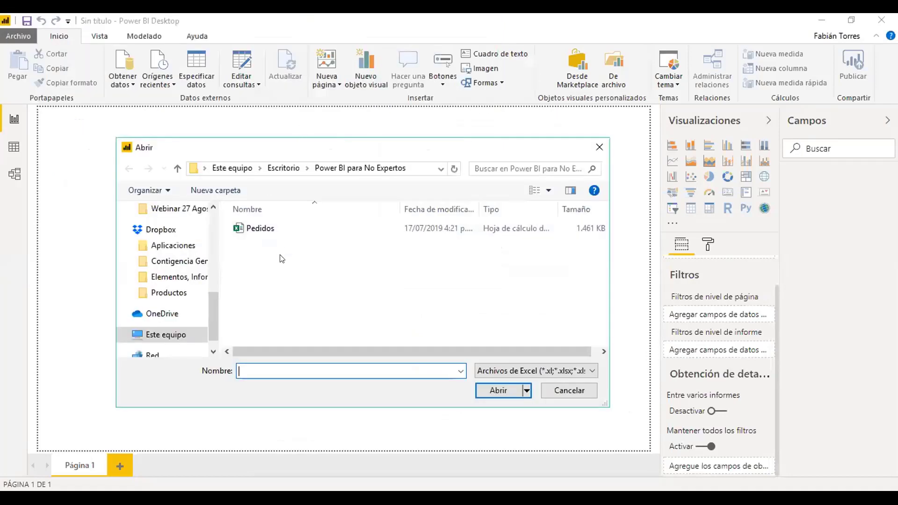
click(271, 230)
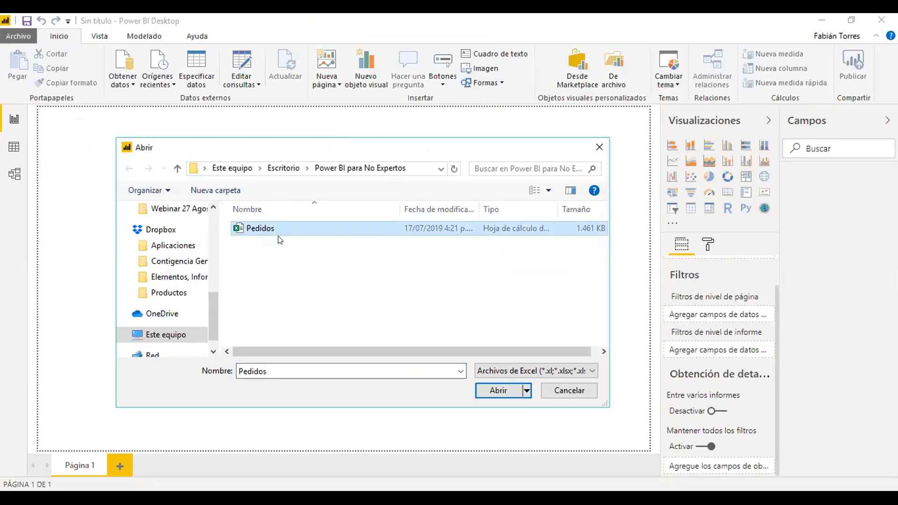
click(292, 265)
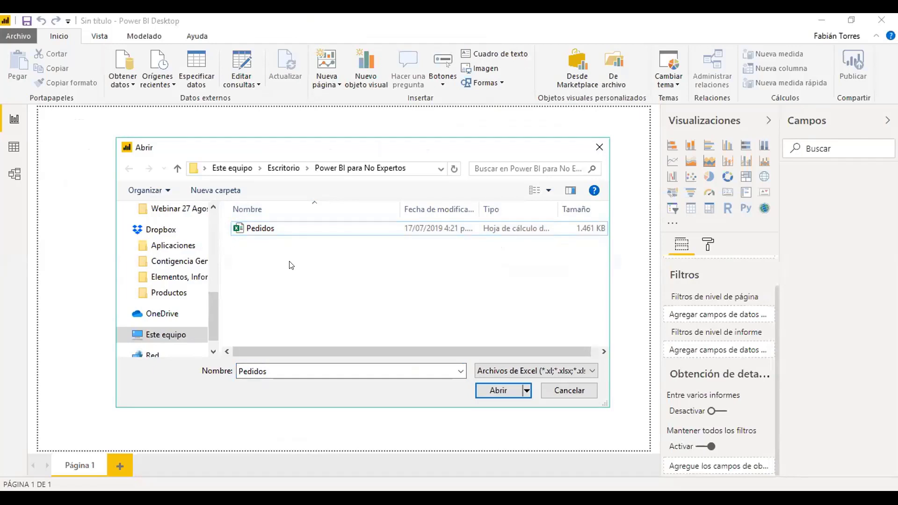
click(287, 227)
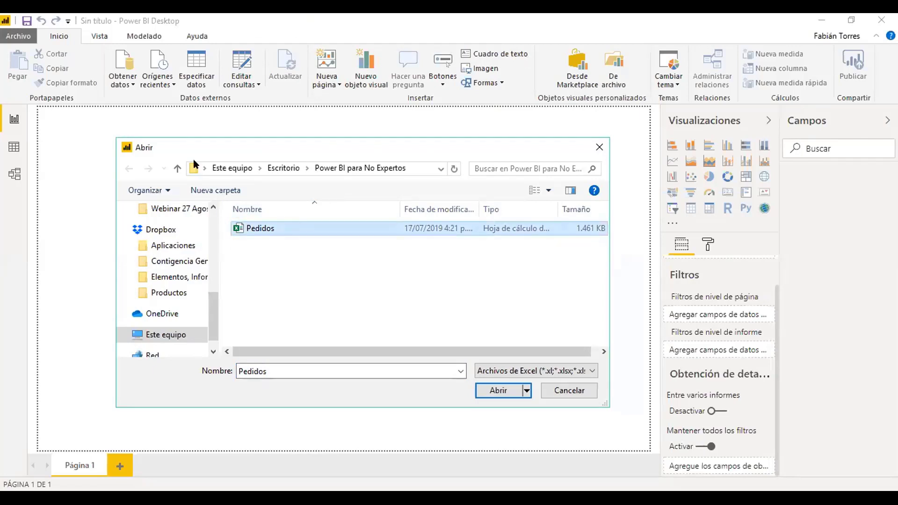
Open Pedidos.xlsx and send its ticked Datos table to Power Query for editing.
click(499, 396)
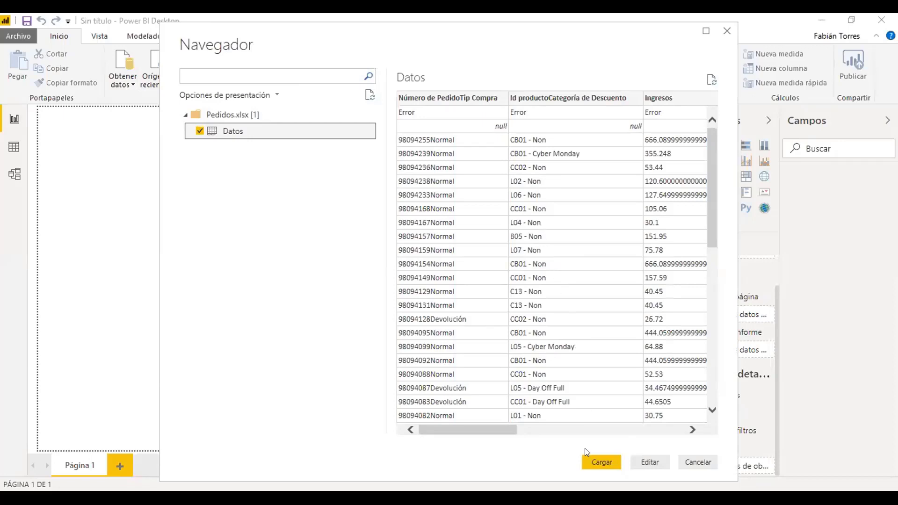
click(646, 462)
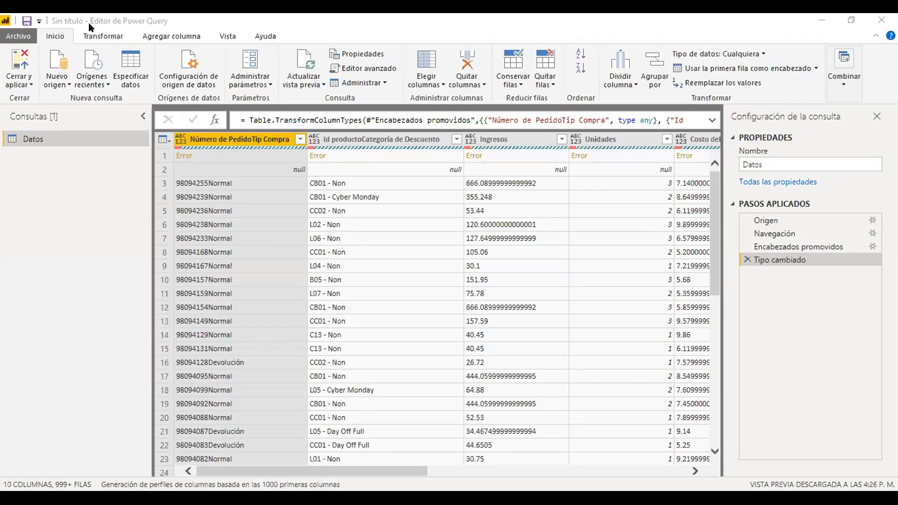
Activate the Power Query Editor window once the Datos query has loaded.
click(83, 214)
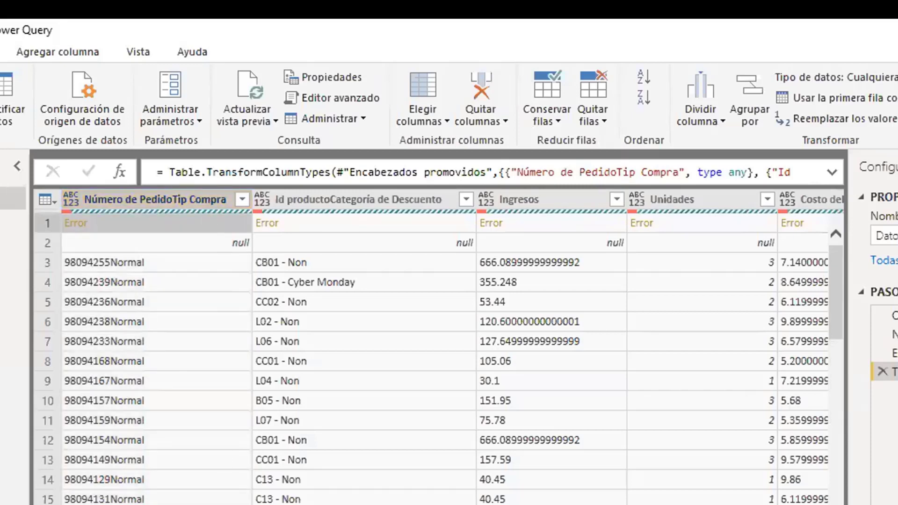
Apply Quitar errores on the Número de PedidoTip Compra column to drop its error row.
click(151, 201)
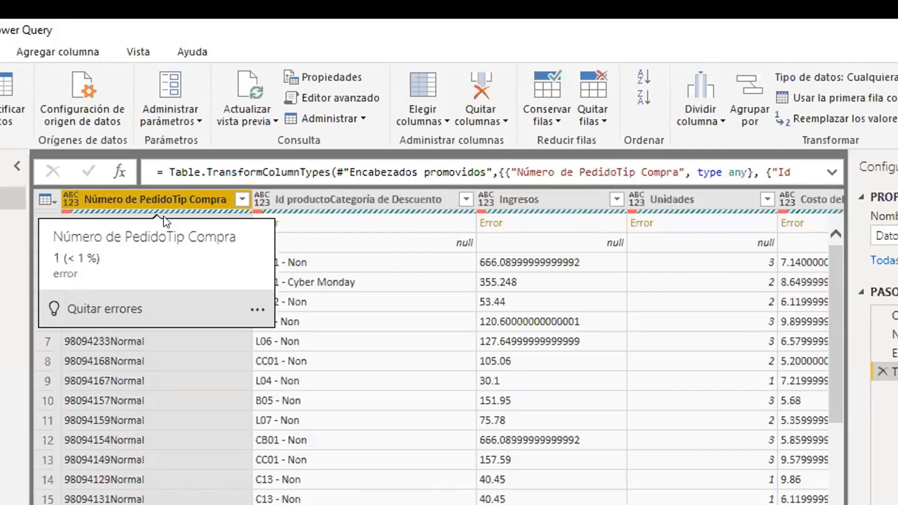
mouse_move(156, 211)
click(117, 307)
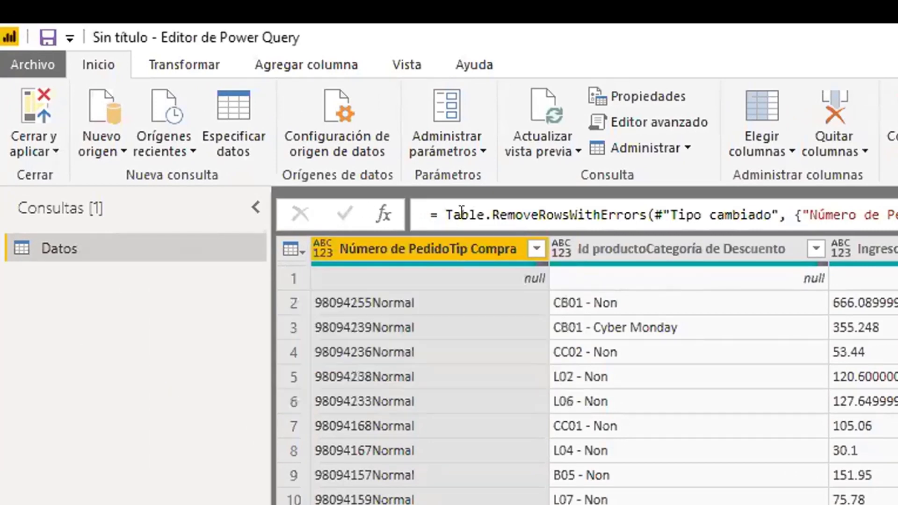
Dismiss the quality summary and reselect Número de PedidoTip Compra, checking its null row-1 cell.
click(294, 279)
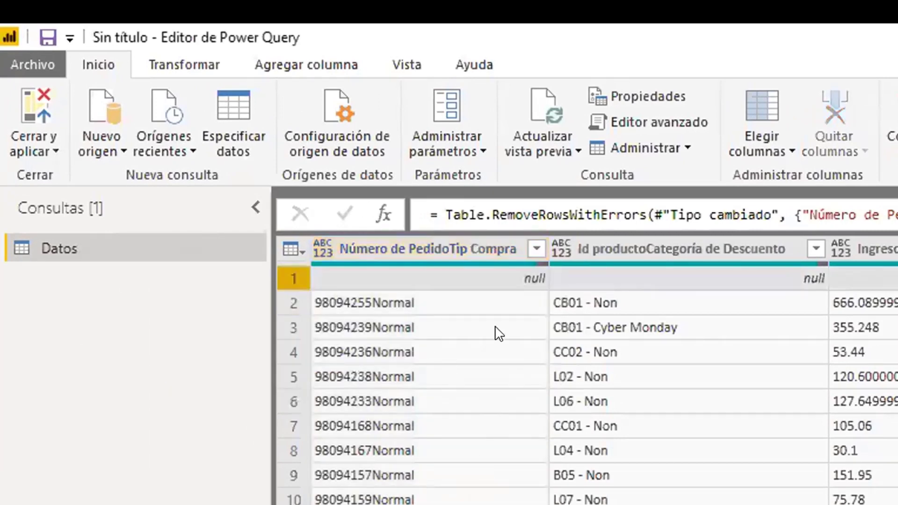
click(426, 249)
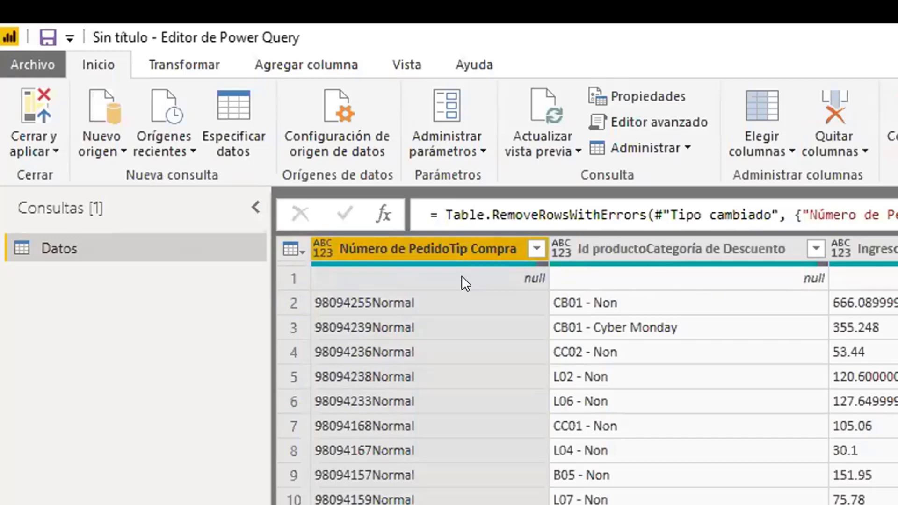
click(462, 283)
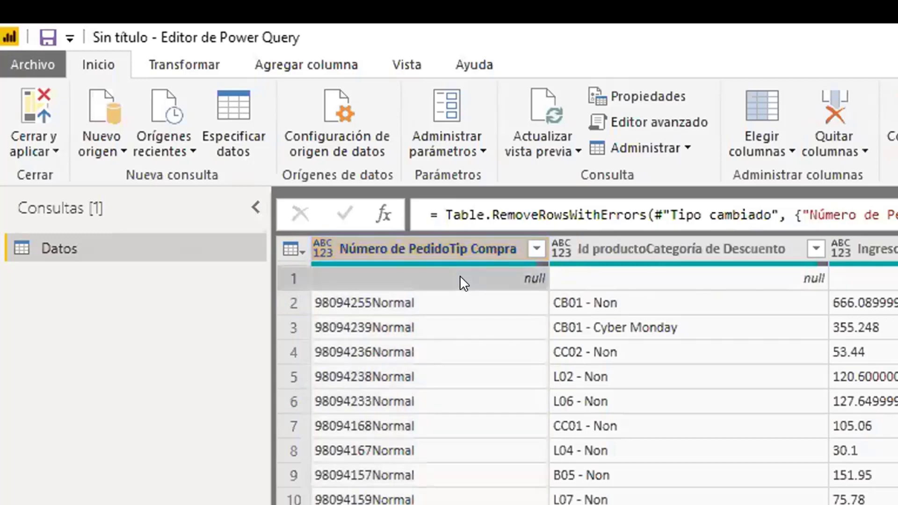
click(493, 252)
click(507, 274)
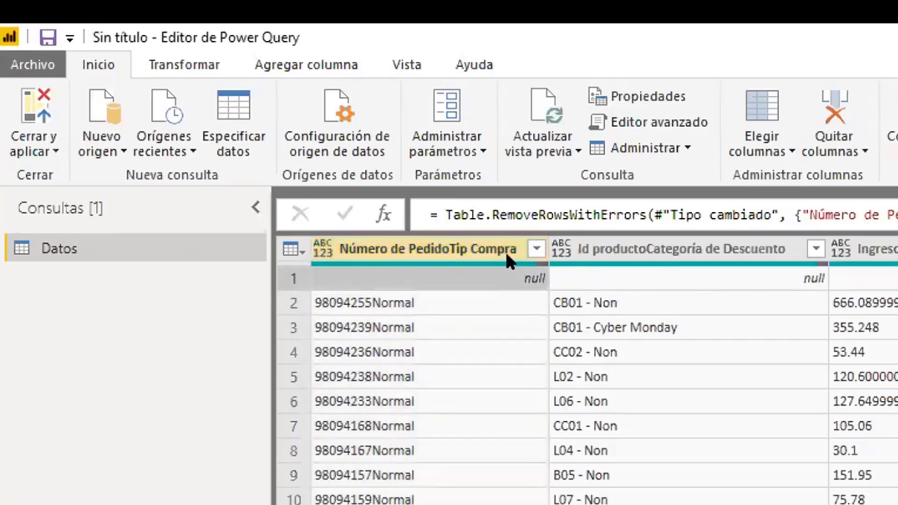
click(506, 248)
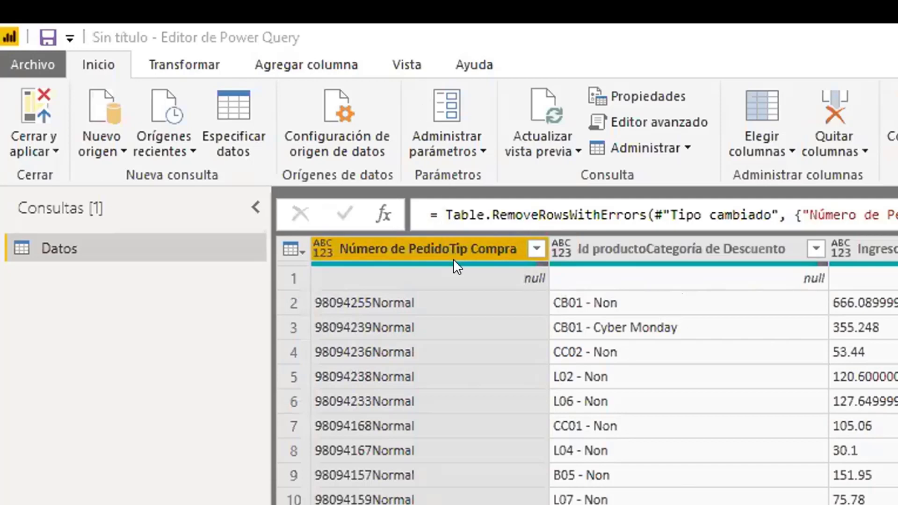
mouse_move(428, 261)
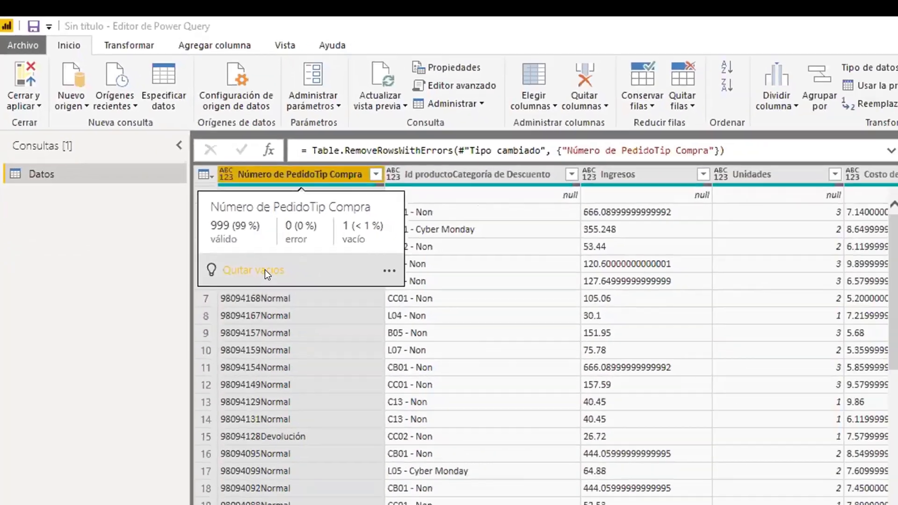
click(378, 383)
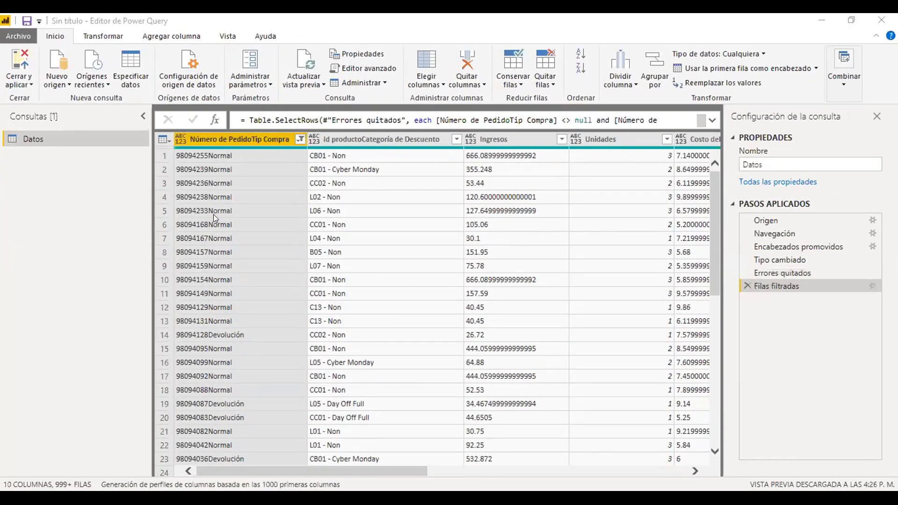